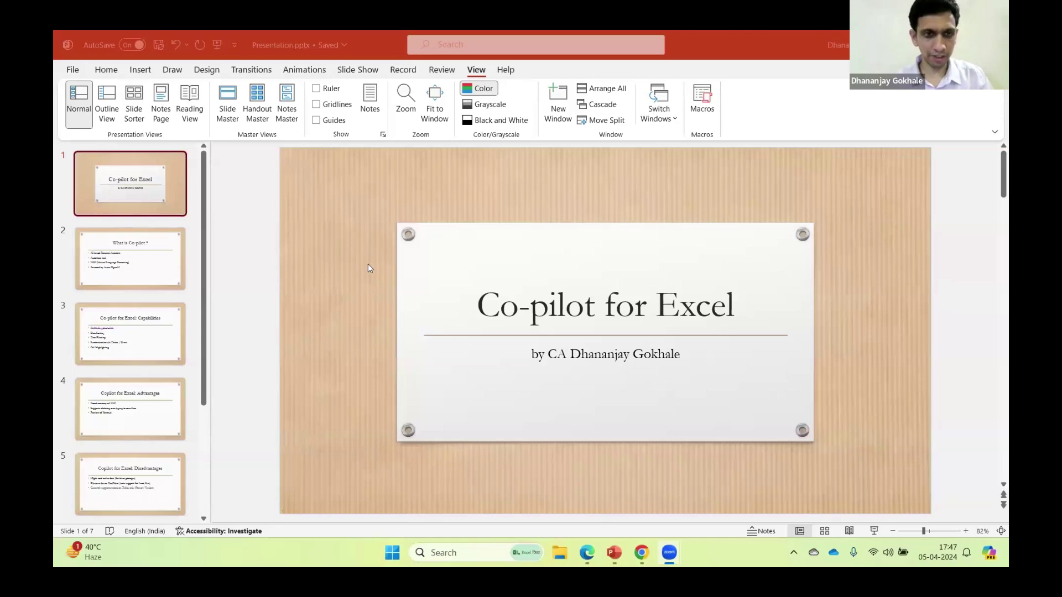
- Start the full-screen slide show of the Co-pilot for Excel deck from slide 1
click(342, 258)
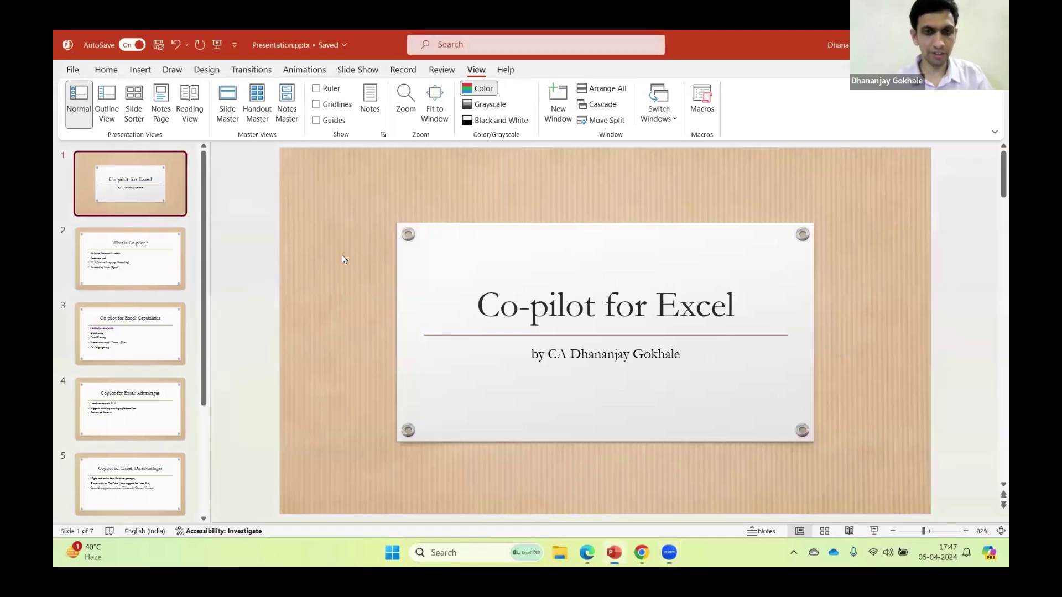
key(F5)
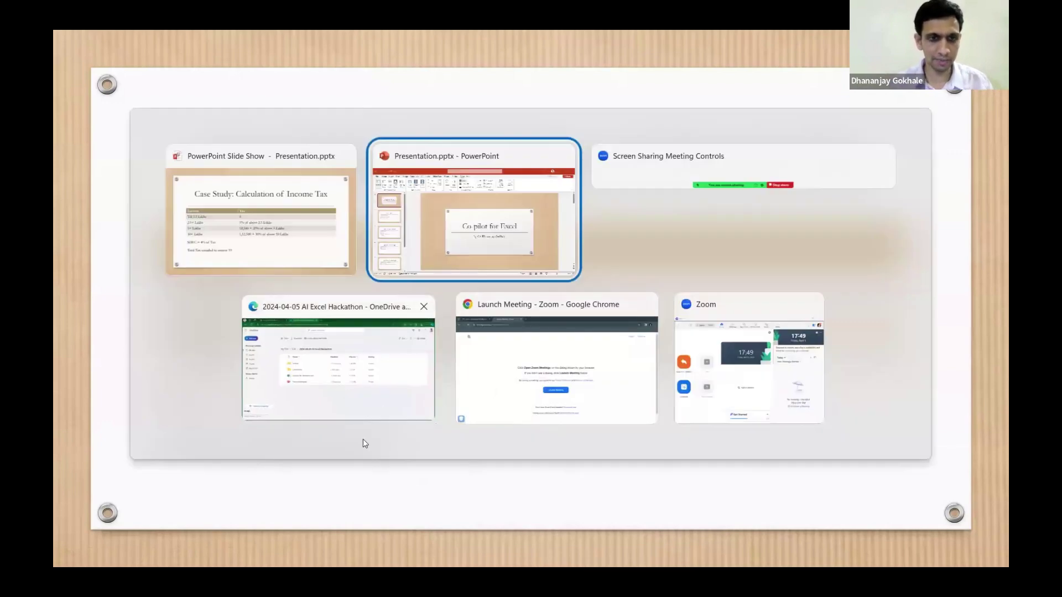
- Open Income Tax Calculation.xlsx from the OneDrive hackathon folder in the desktop Excel app
click(394, 398)
click(453, 315)
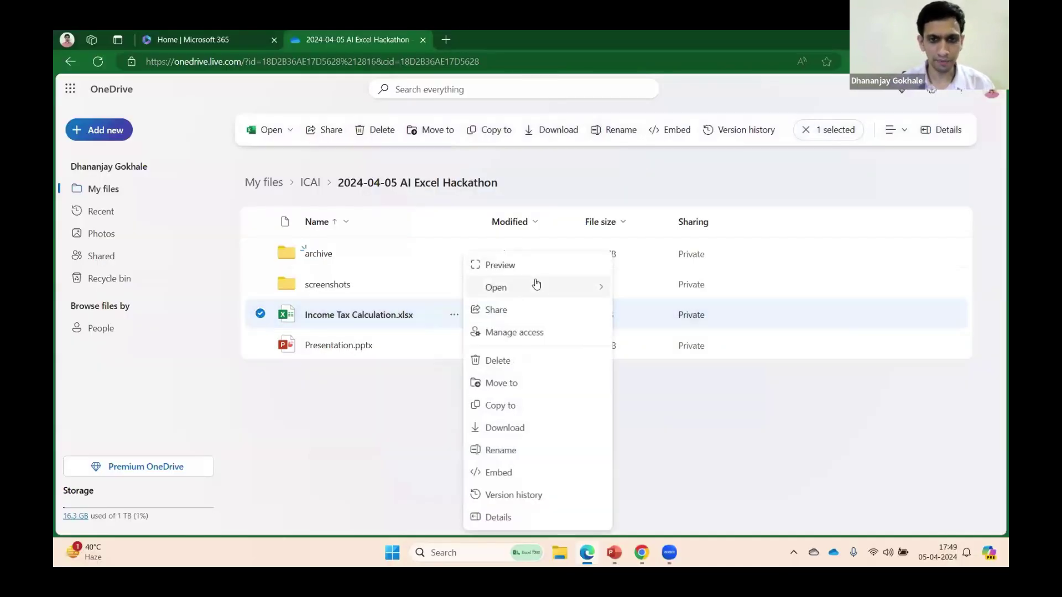
mouse_move(567, 288)
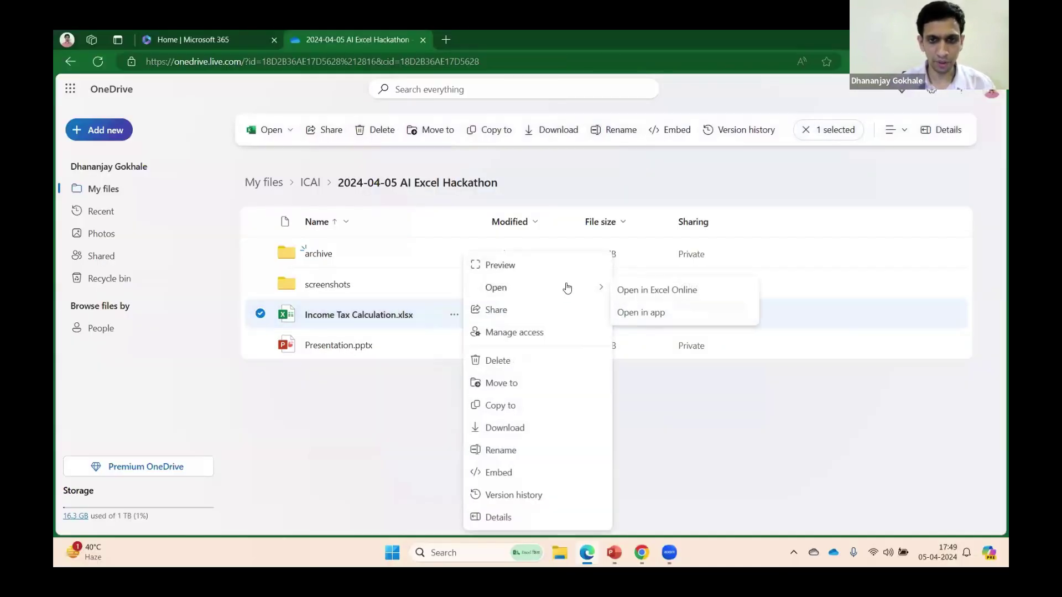
click(665, 312)
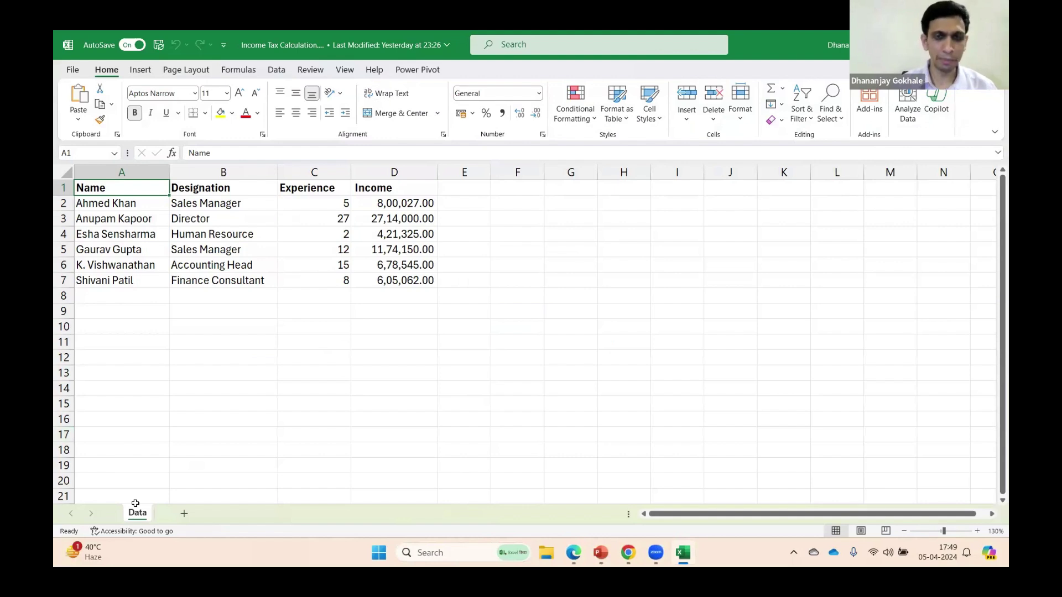
- Copy the Data sheet to the end of the workbook as Data (2)
right_click(136, 512)
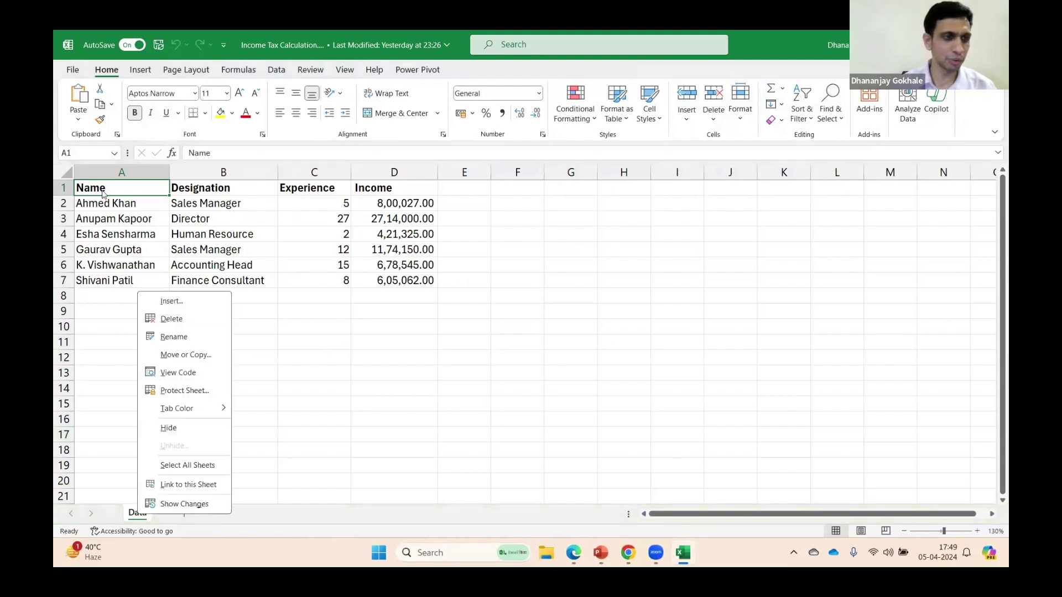
click(184, 360)
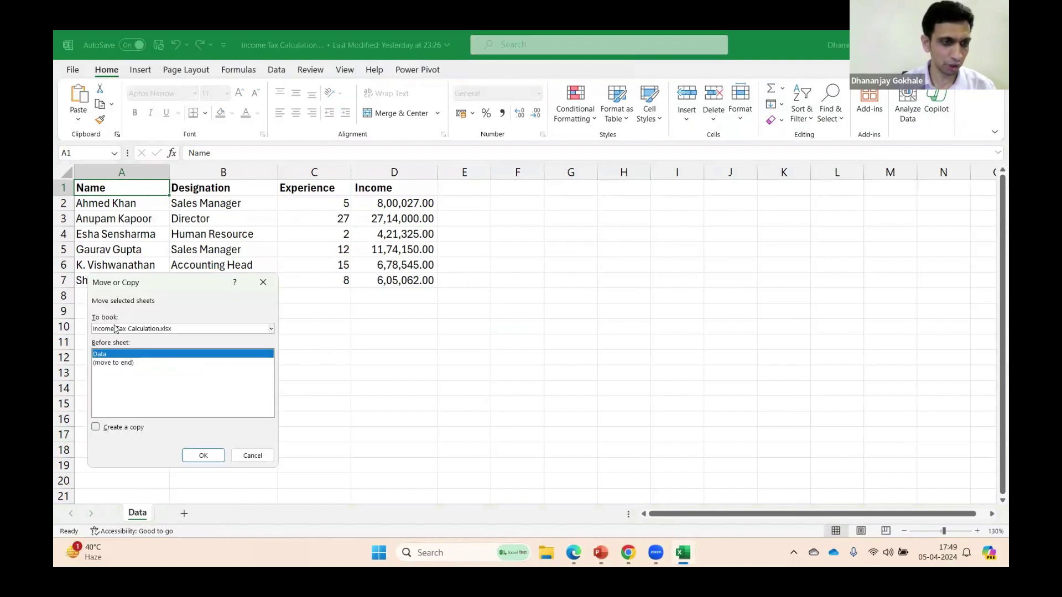
key(alt+c)
click(115, 363)
key(Return)
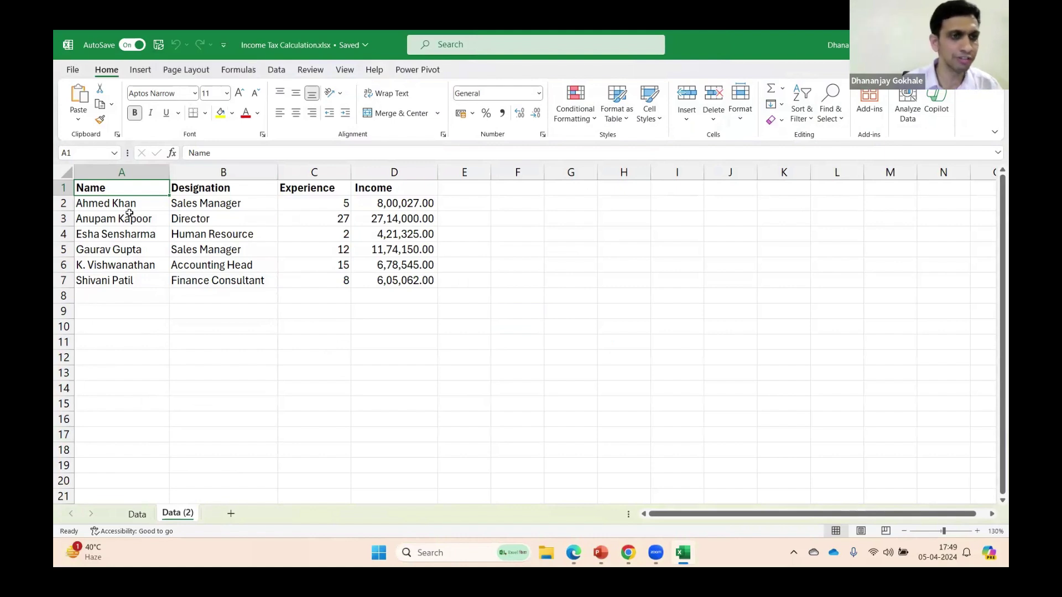
- Show the Copilot pane, select cell C7 and empty column I, then return to the OneDrive browser window
click(935, 108)
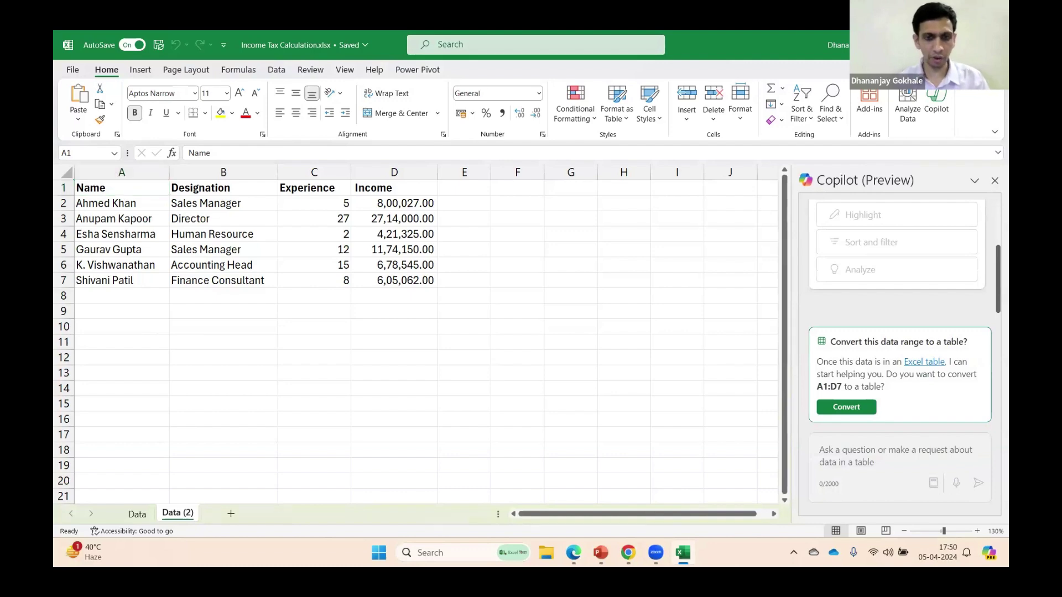
click(315, 280)
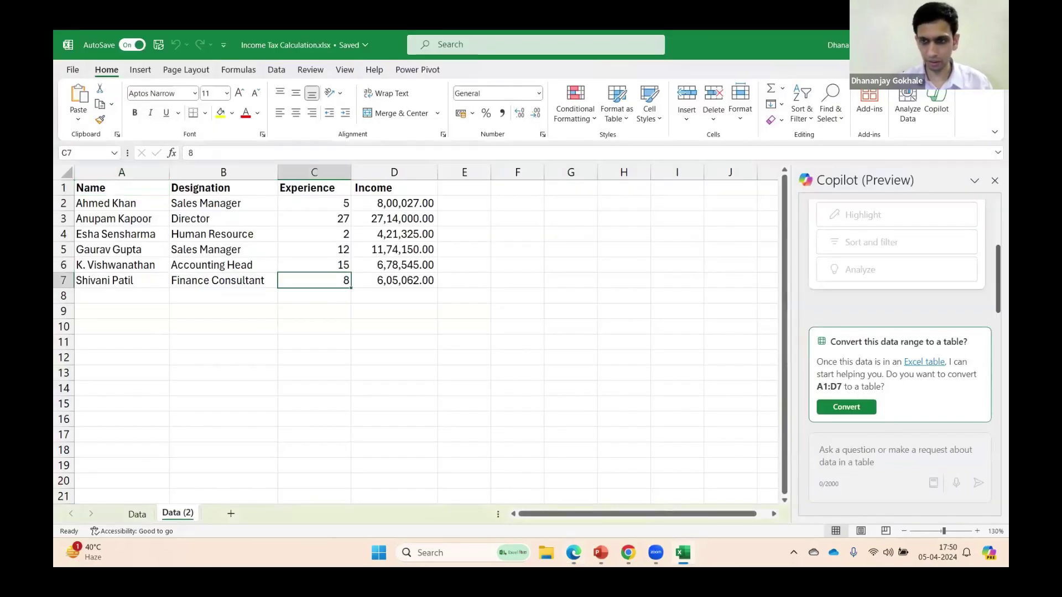
click(677, 172)
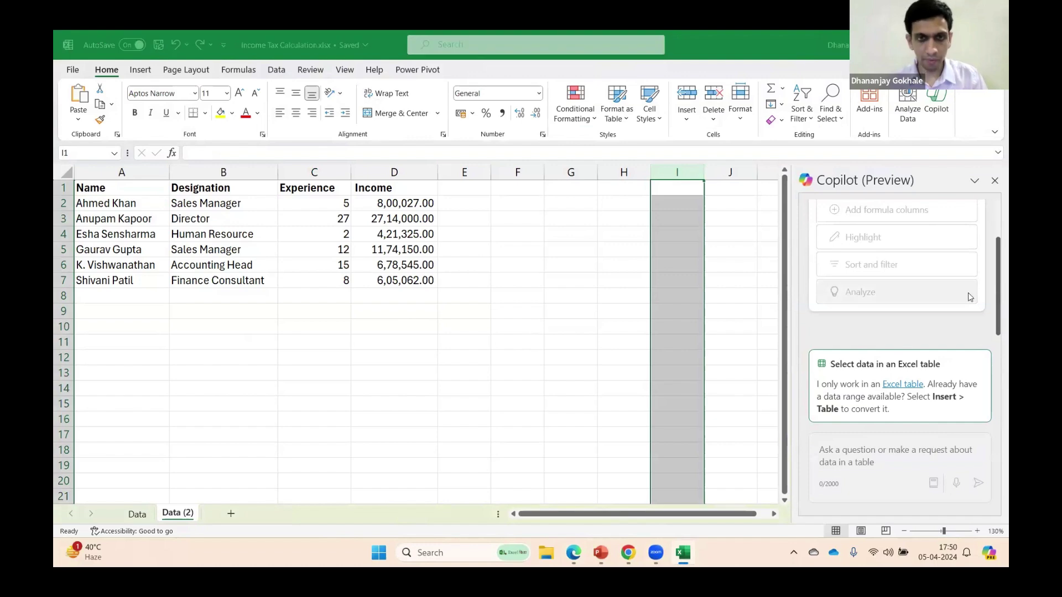
key(alt+Tab)
- Close the desktop Excel workbook and bring up Income Tax Calculation.xlsx's Open options in OneDrive
click(799, 412)
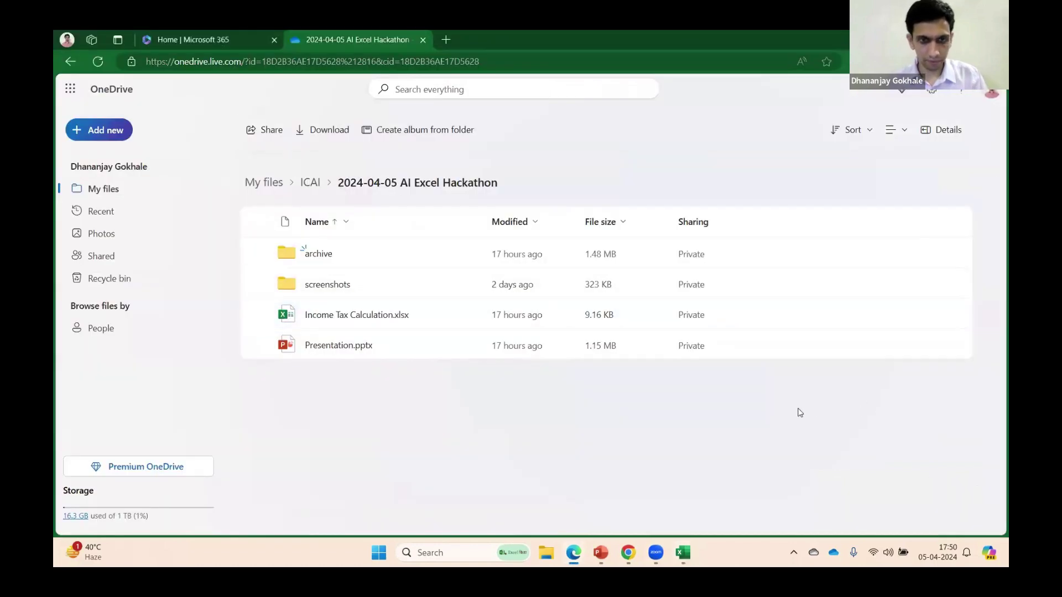
key(alt+Tab)
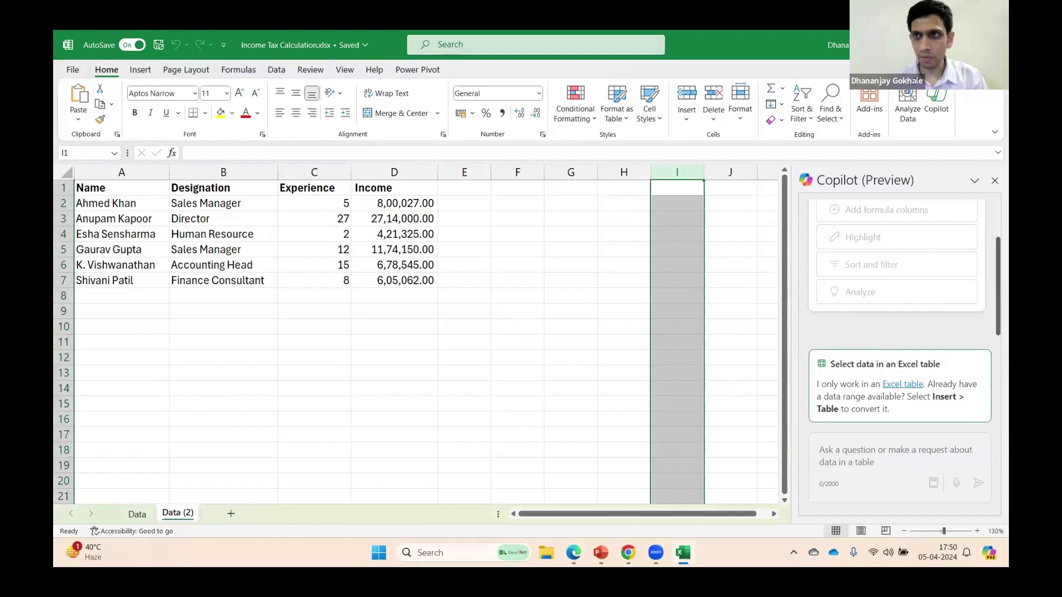
key(alt+F4)
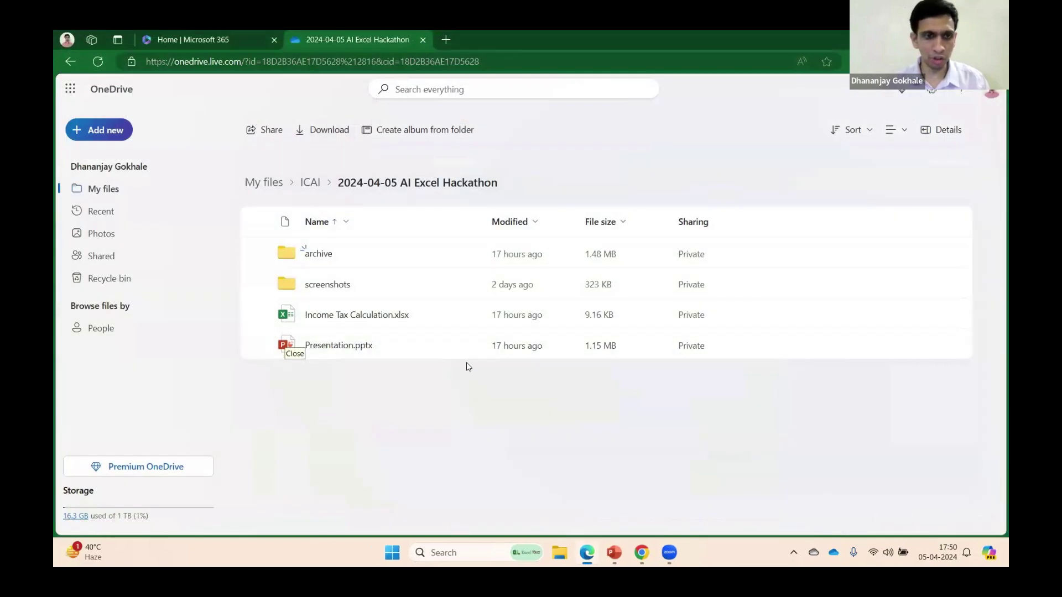
click(454, 314)
mouse_move(578, 292)
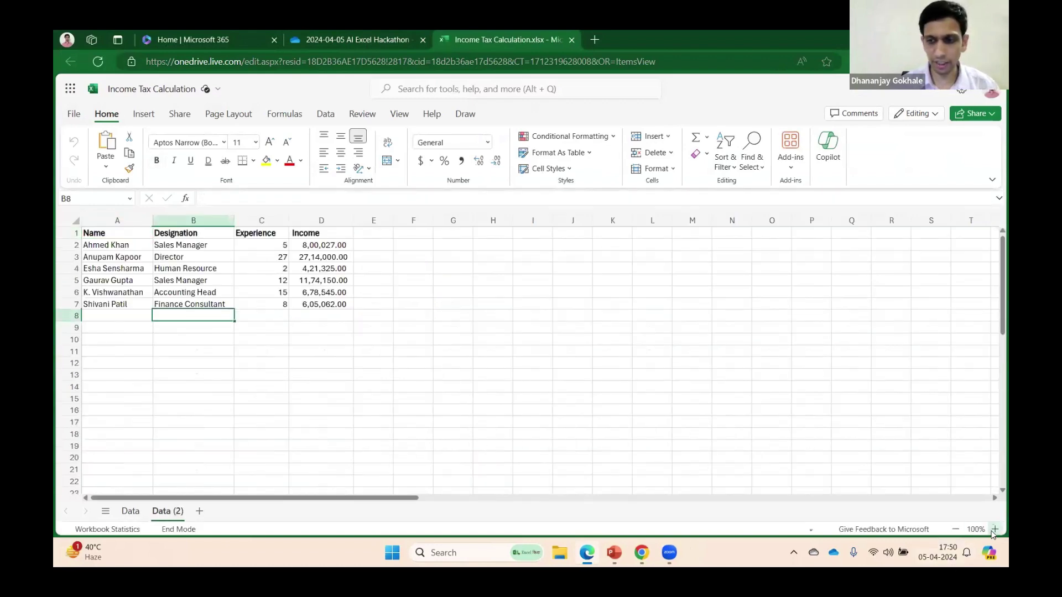
- Zoom the sheet to 130% and replace the names in A2:A7 with serial numbers 1 to 6
click(994, 530)
click(994, 529)
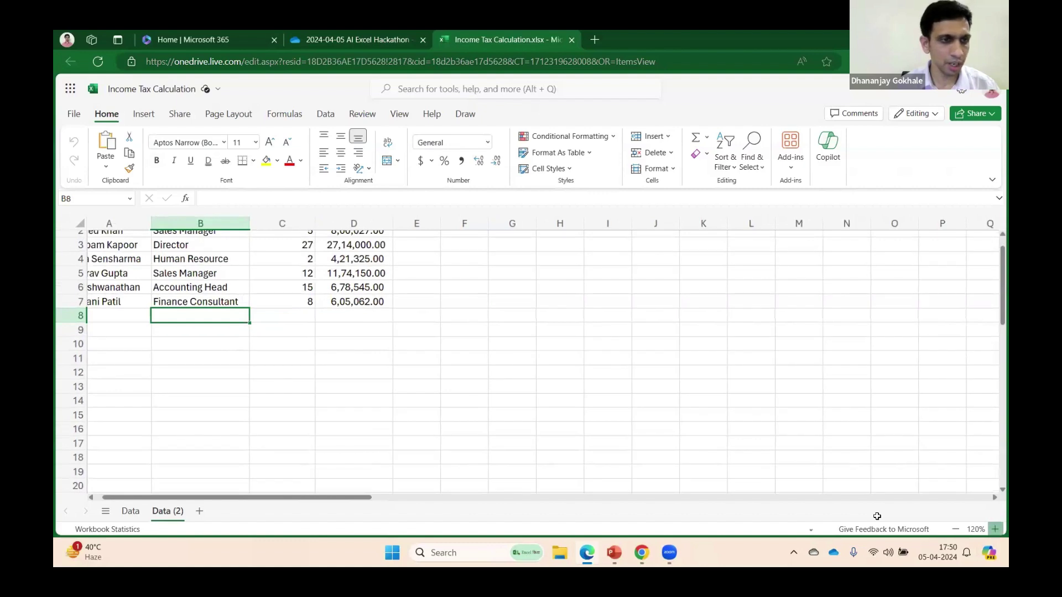
click(126, 260)
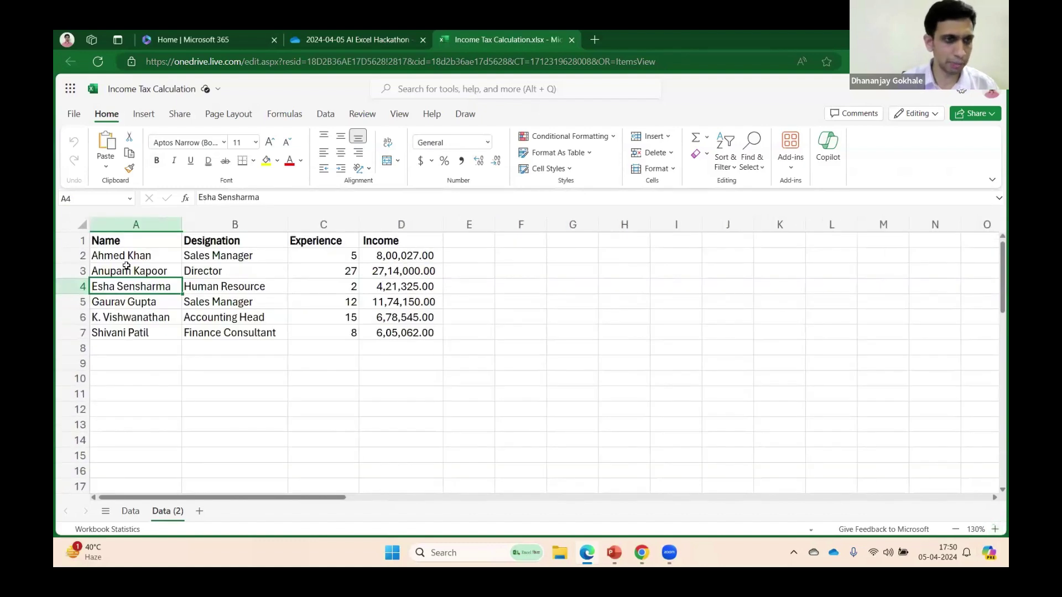
drag(133, 255, 124, 333)
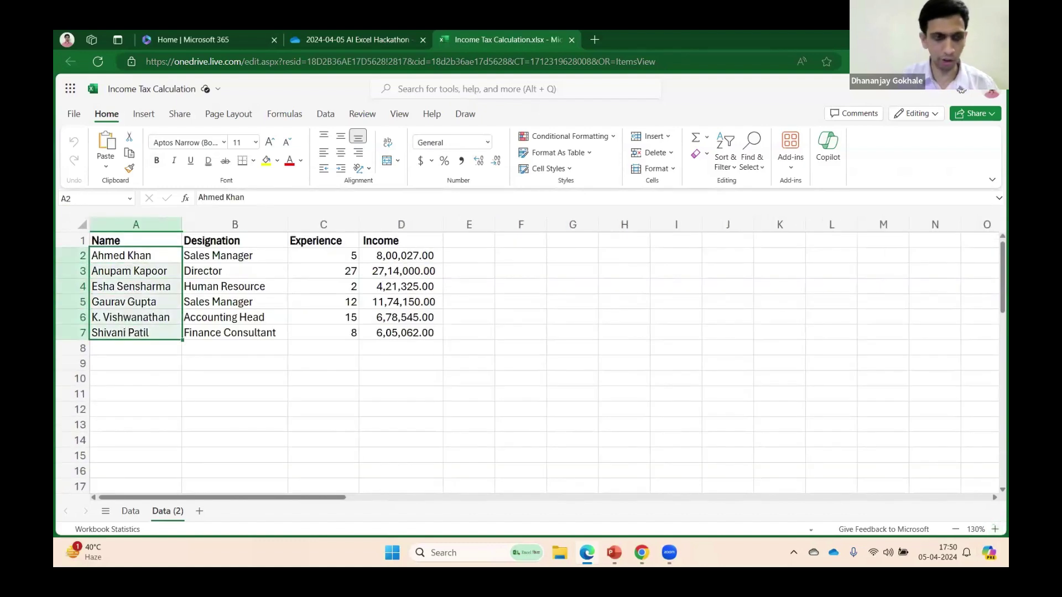
key(Delete)
text(1)
key(Return)
text(2)
key(Return)
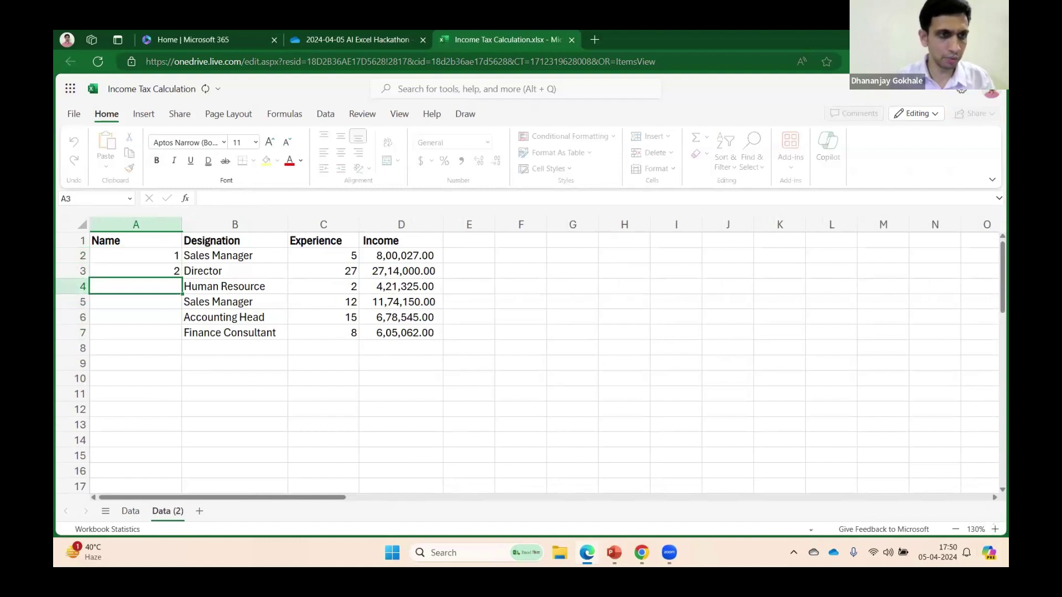
drag(135, 255, 166, 271)
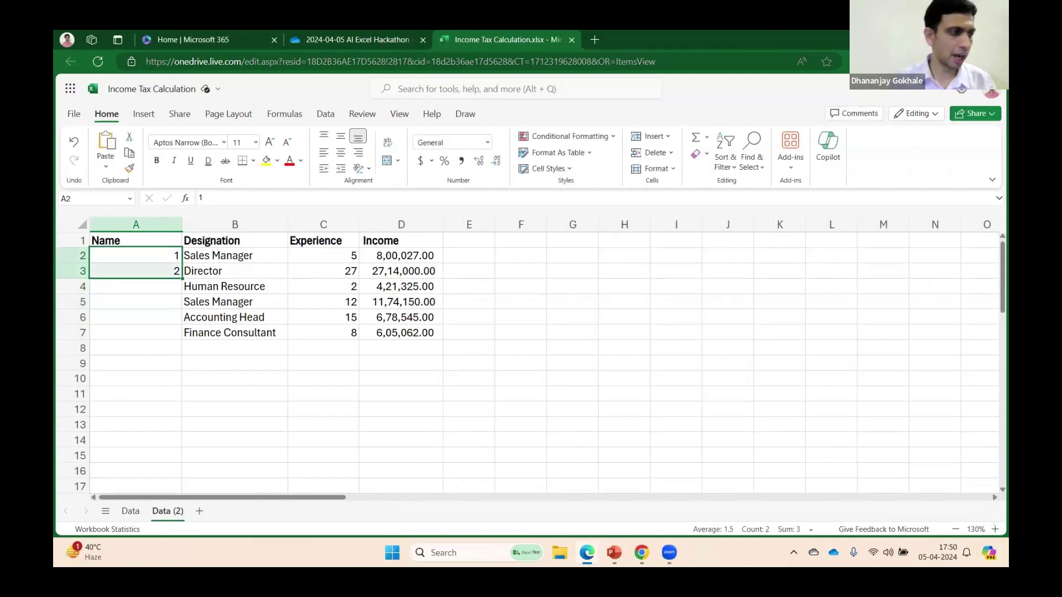
double_click(184, 279)
click(233, 317)
- Select A1:D7 and start inserting it as a table
drag(133, 241, 379, 333)
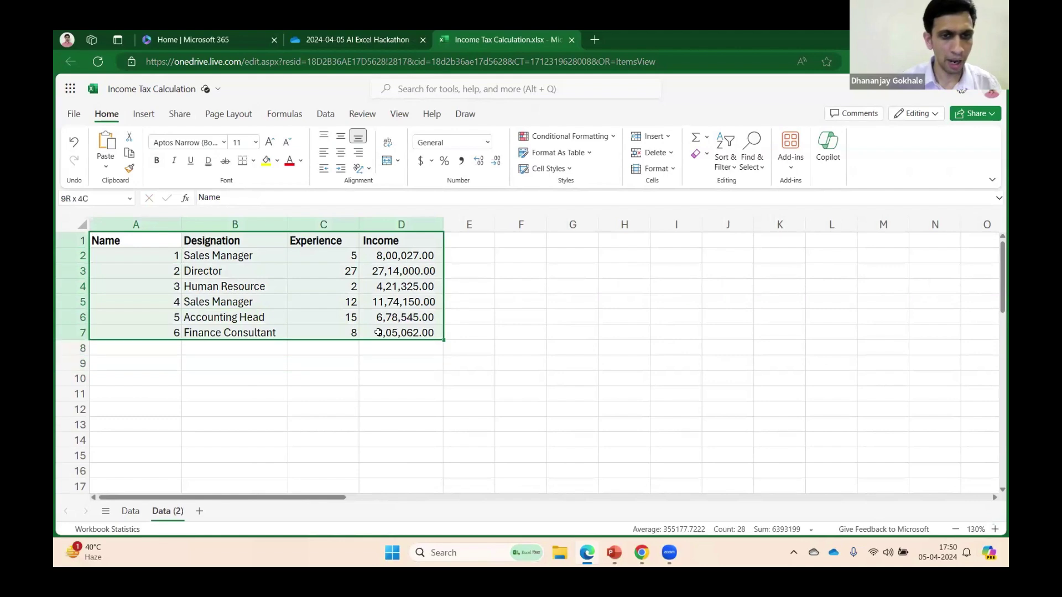
click(143, 113)
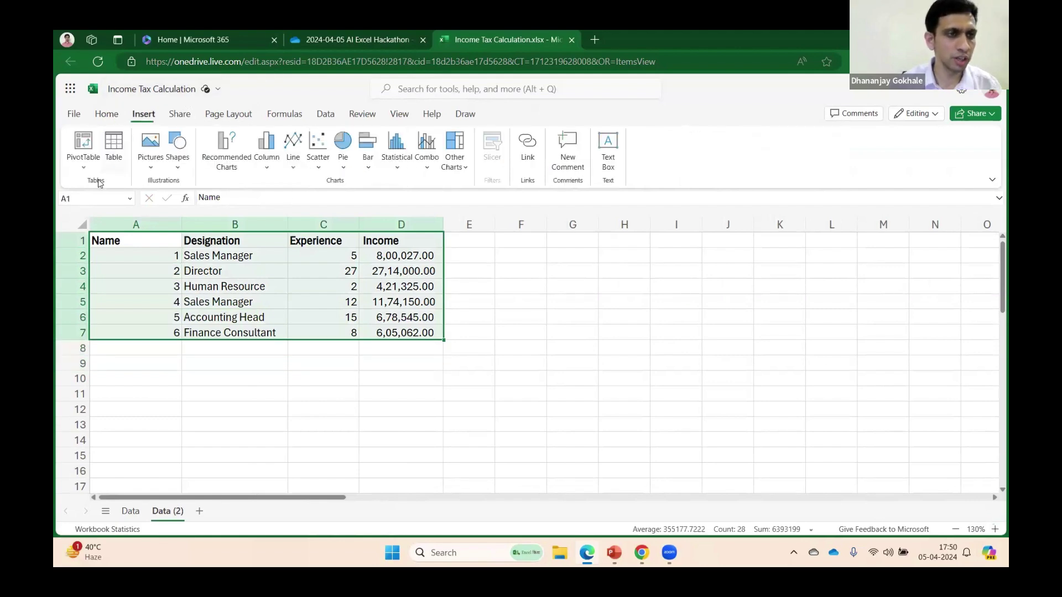
click(114, 161)
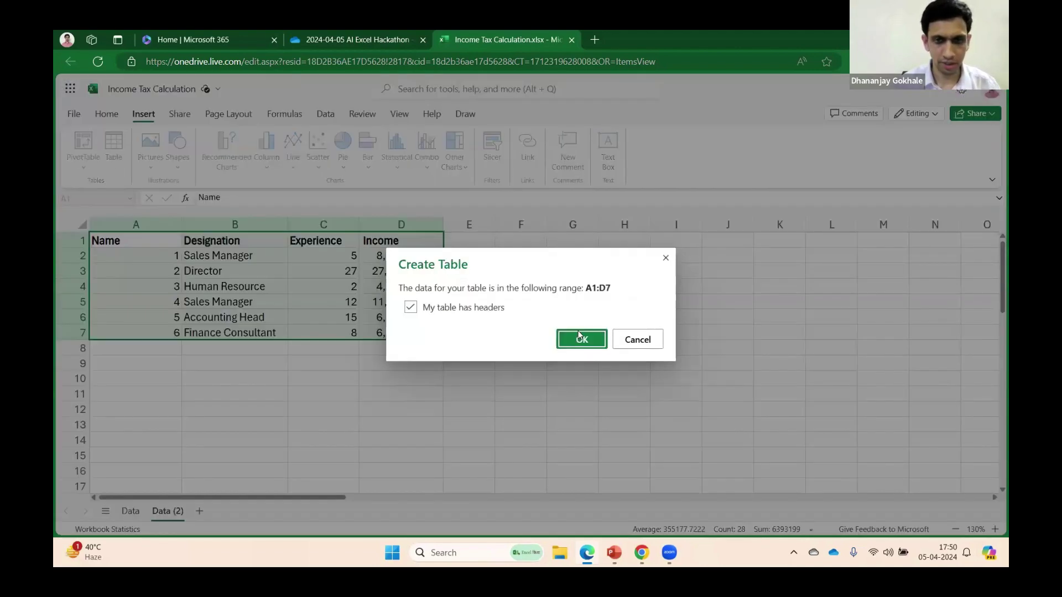
- Create the A1:D7 table with headers, then start a spoken Copilot request from the Home ribbon
click(580, 336)
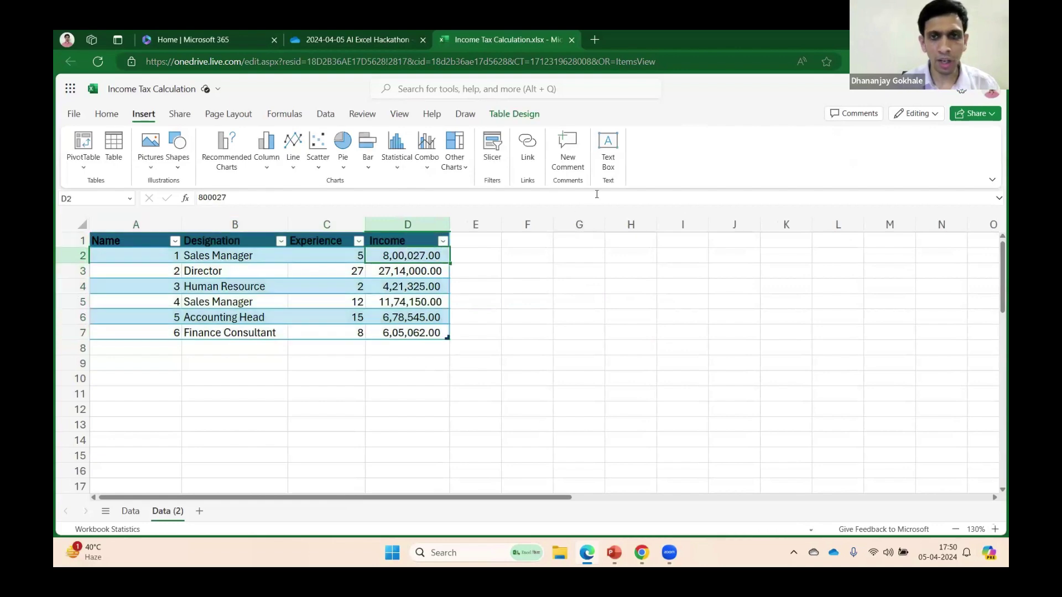
click(106, 114)
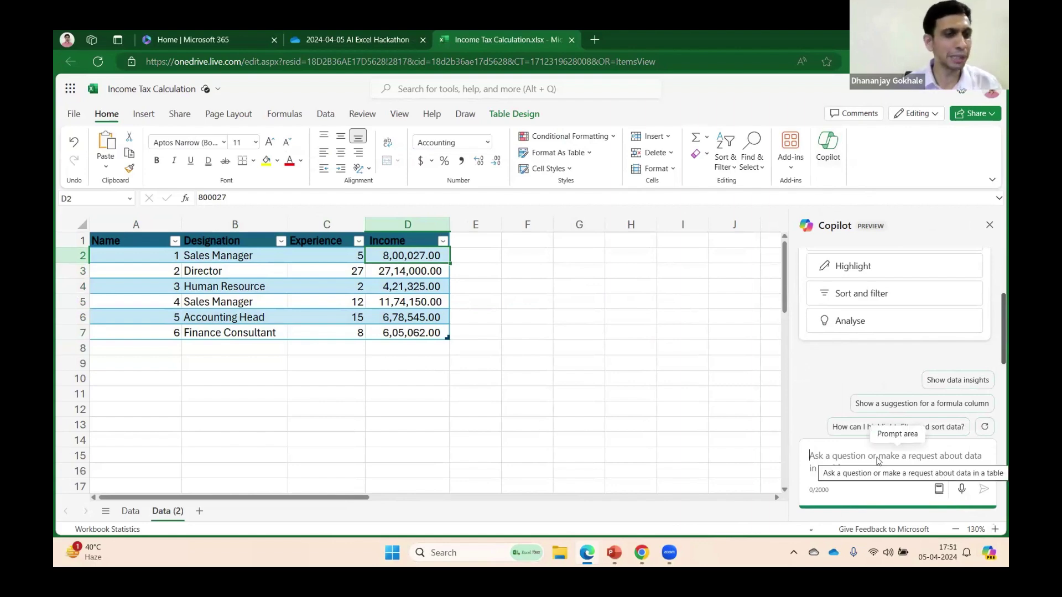
click(962, 490)
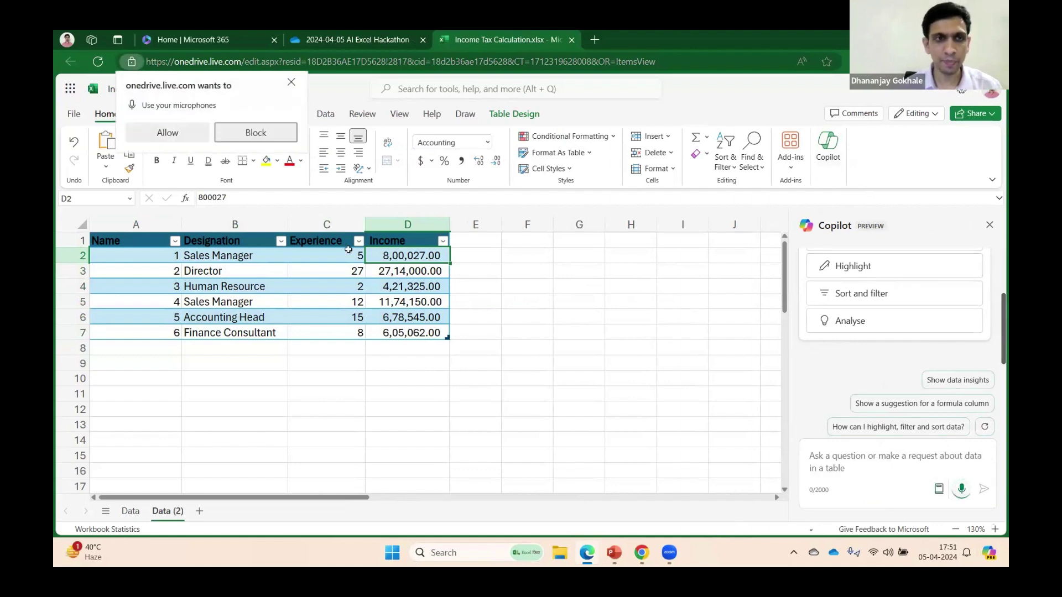
- Allow microphone access and send Copilot the dictated request for a slab-based income tax column
click(167, 133)
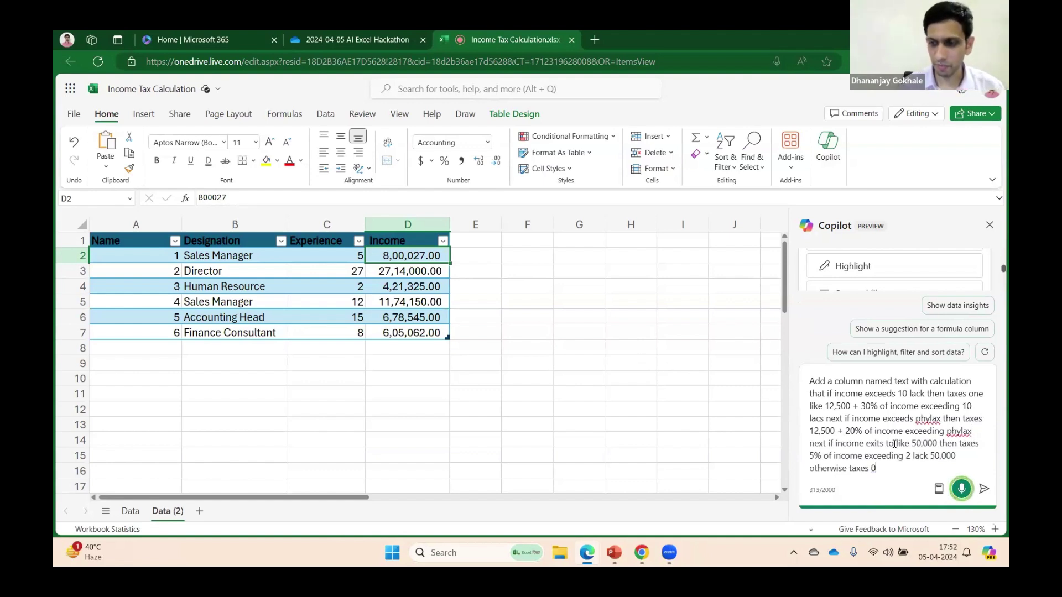
click(984, 489)
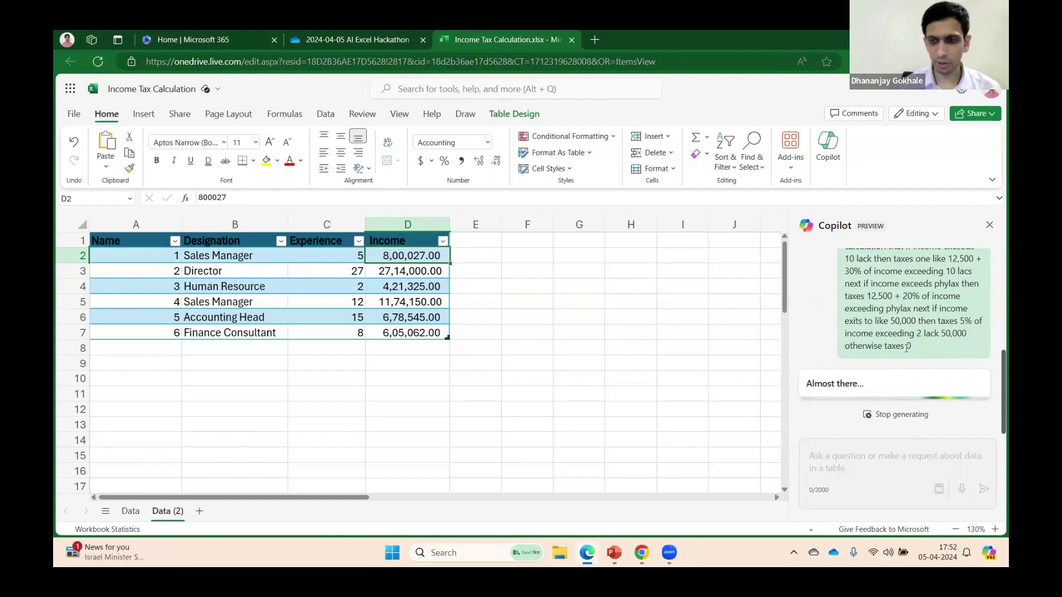
- Scroll through Copilot's response to read the suggested nested IF Taxes formula
scroll(928, 349, up, 3)
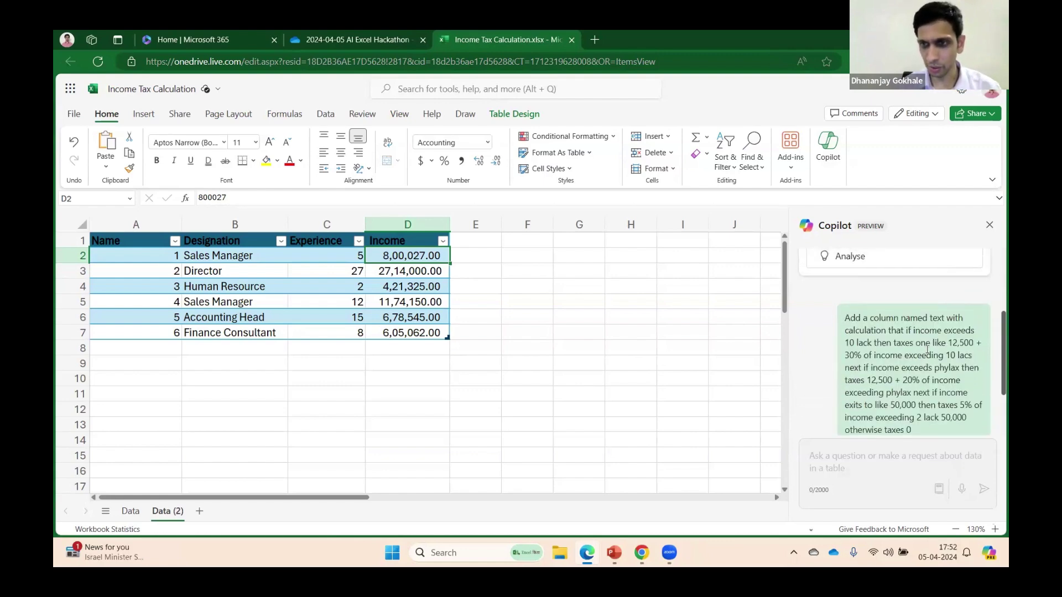
scroll(928, 349, down, 1)
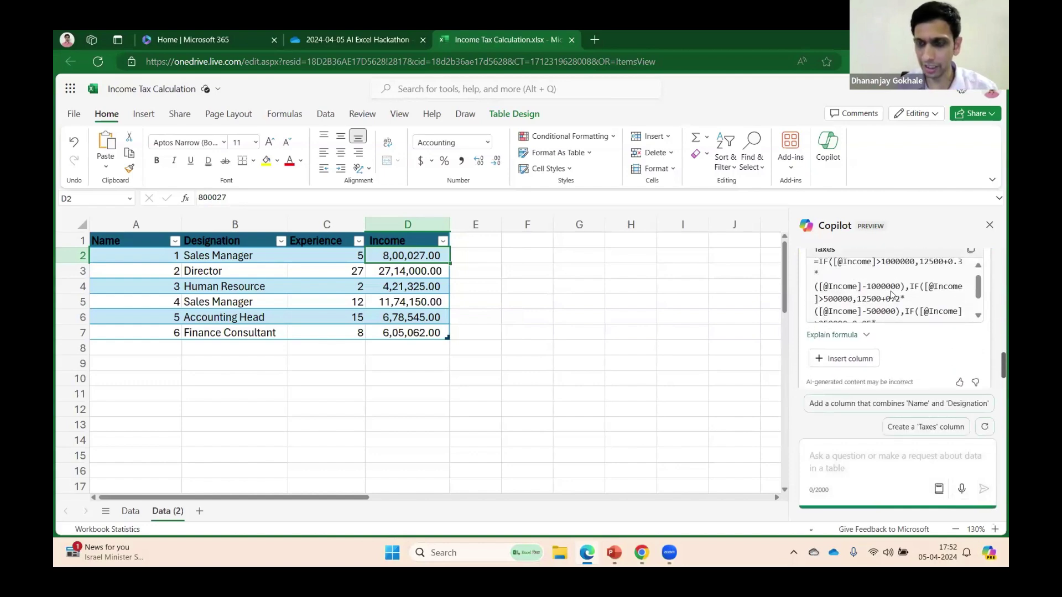
scroll(884, 283, up, 1)
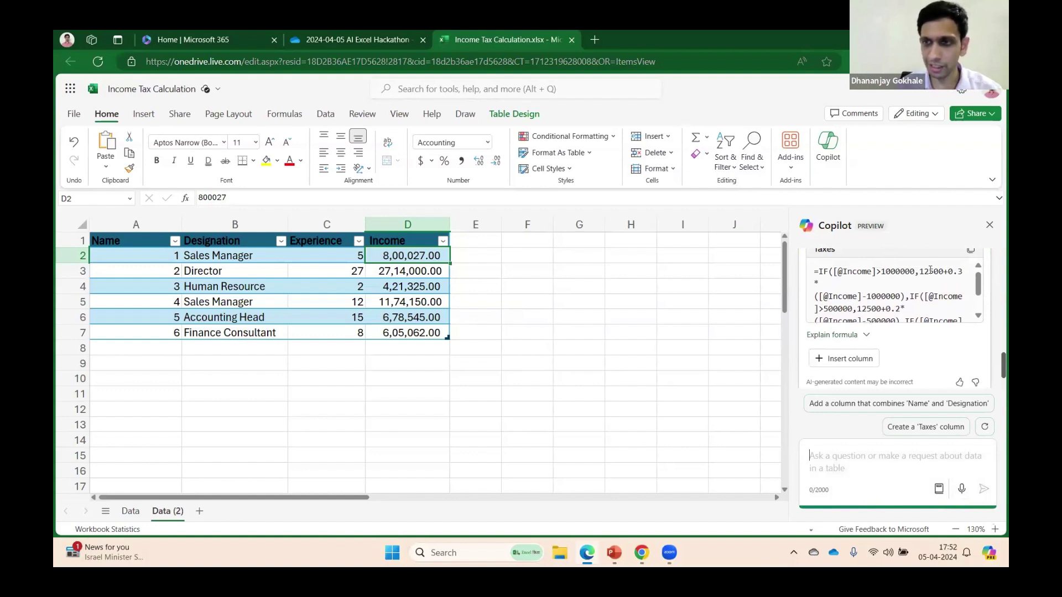
scroll(902, 310, down, 2)
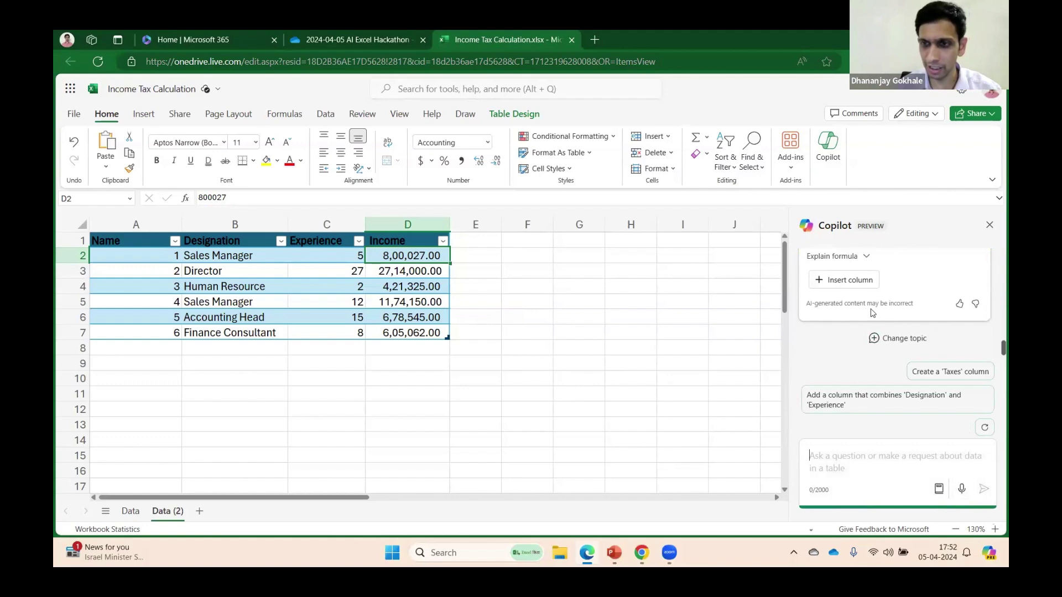
scroll(872, 313, up, 1)
- Insert Copilot's Taxes column E and change 12500 to 112500 in the E2 formula
click(844, 327)
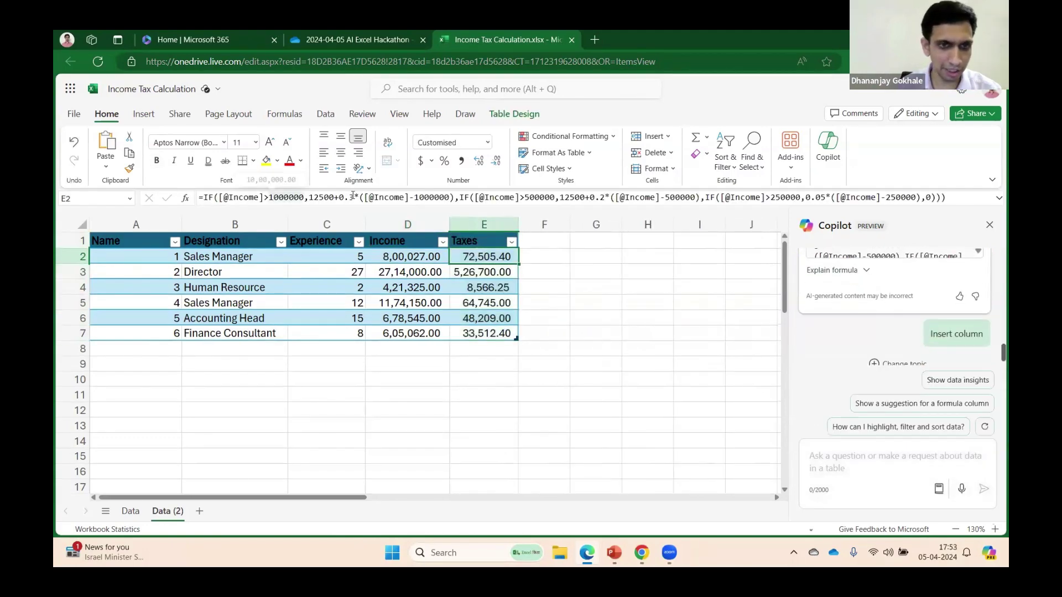
click(313, 198)
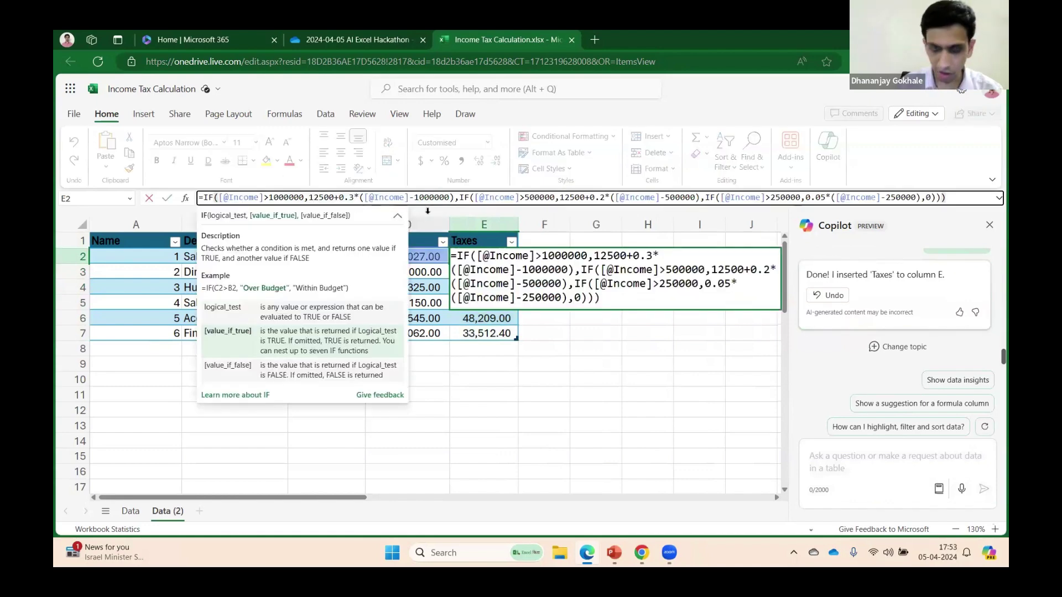
text(1)
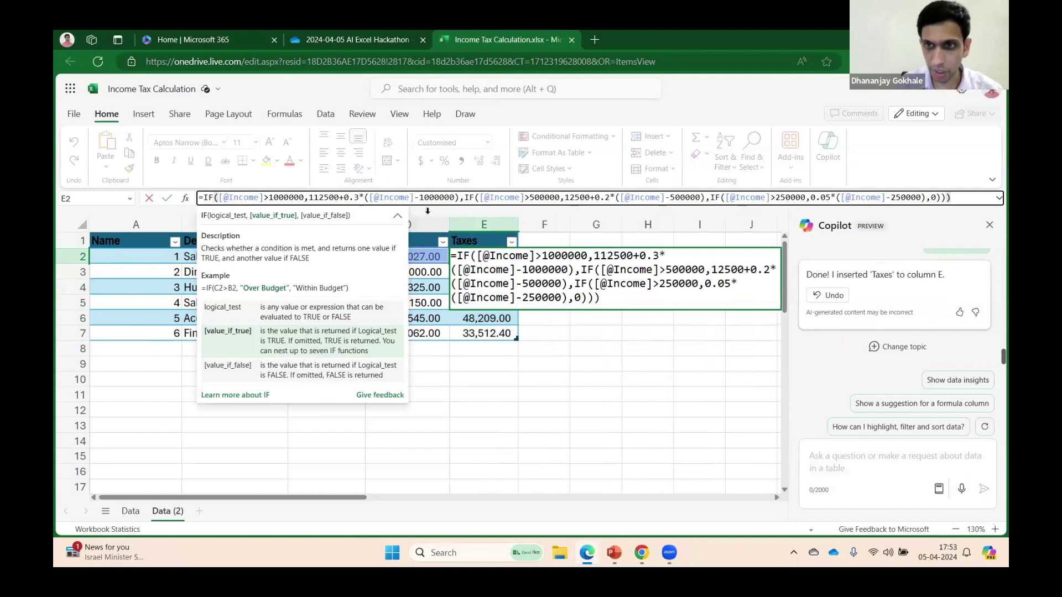
key(Return)
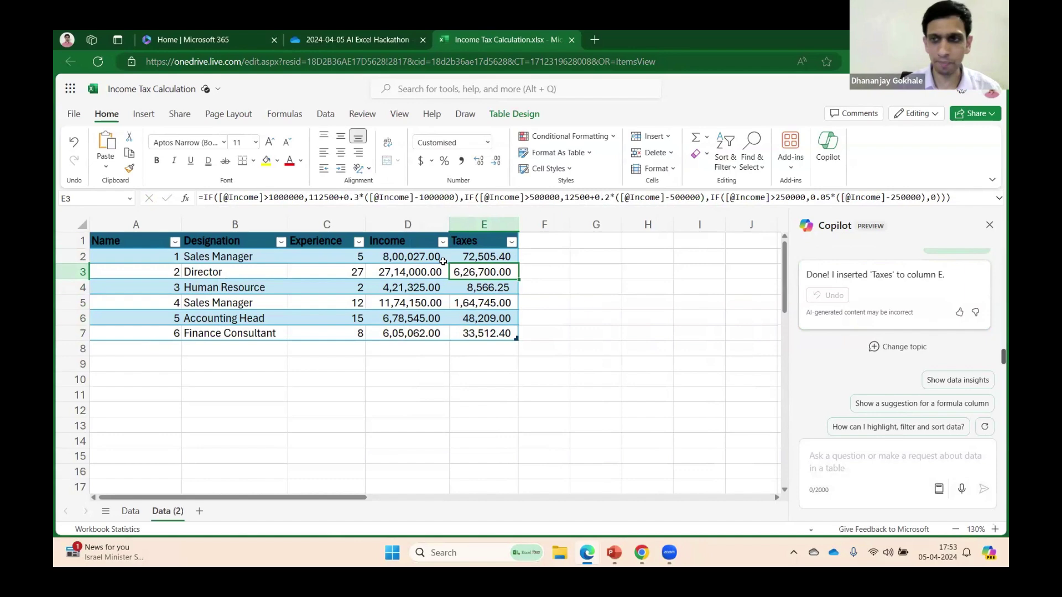
click(501, 258)
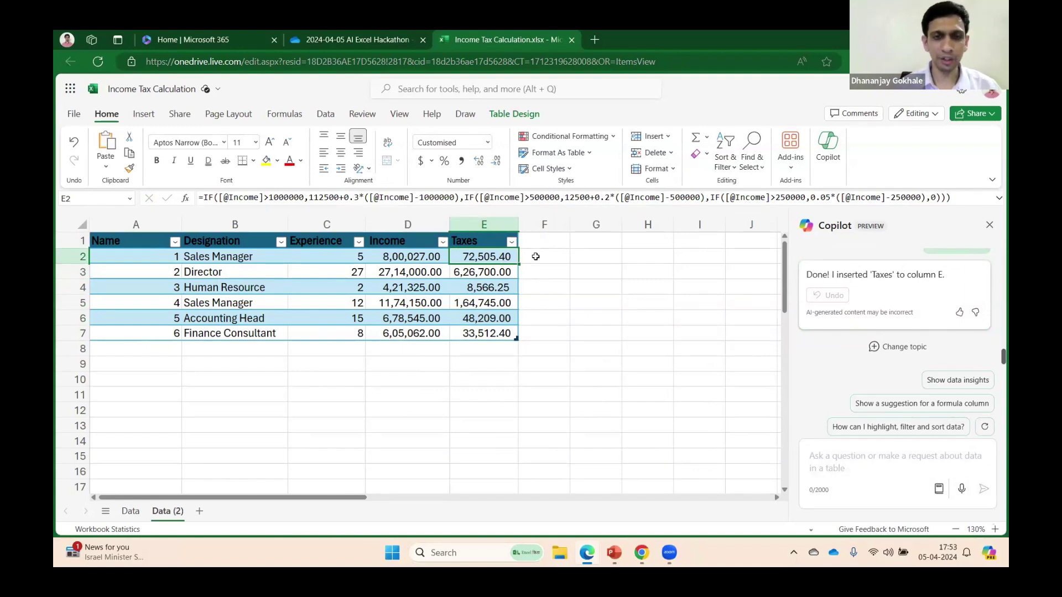
click(485, 274)
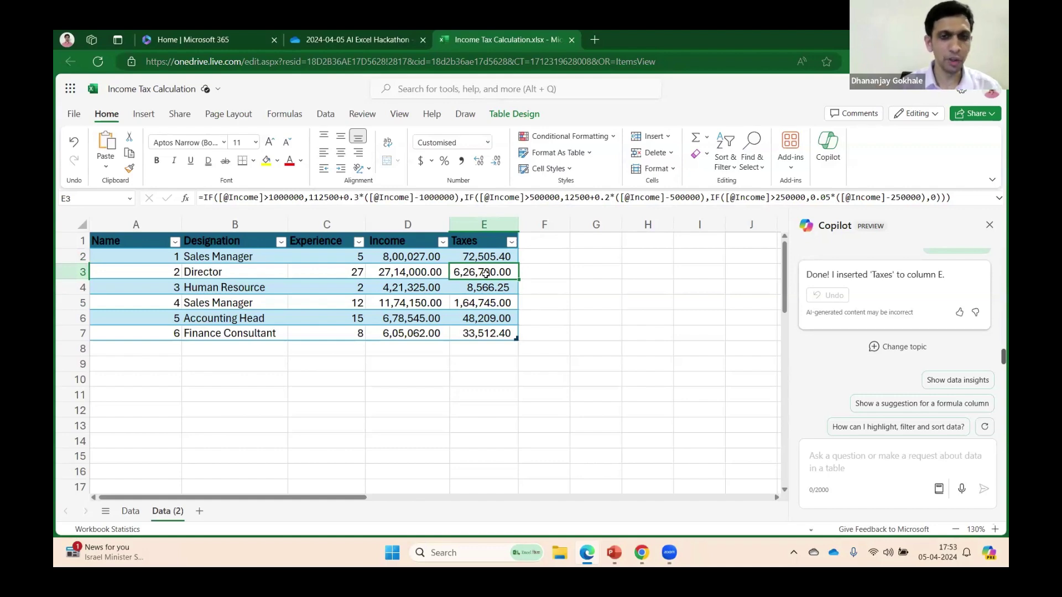
click(552, 240)
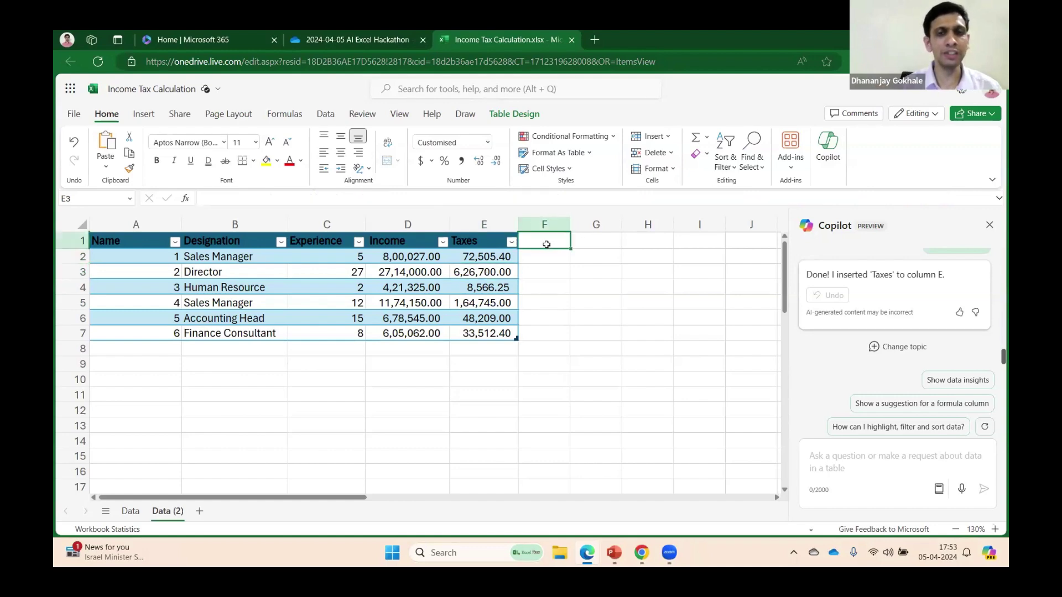
click(500, 261)
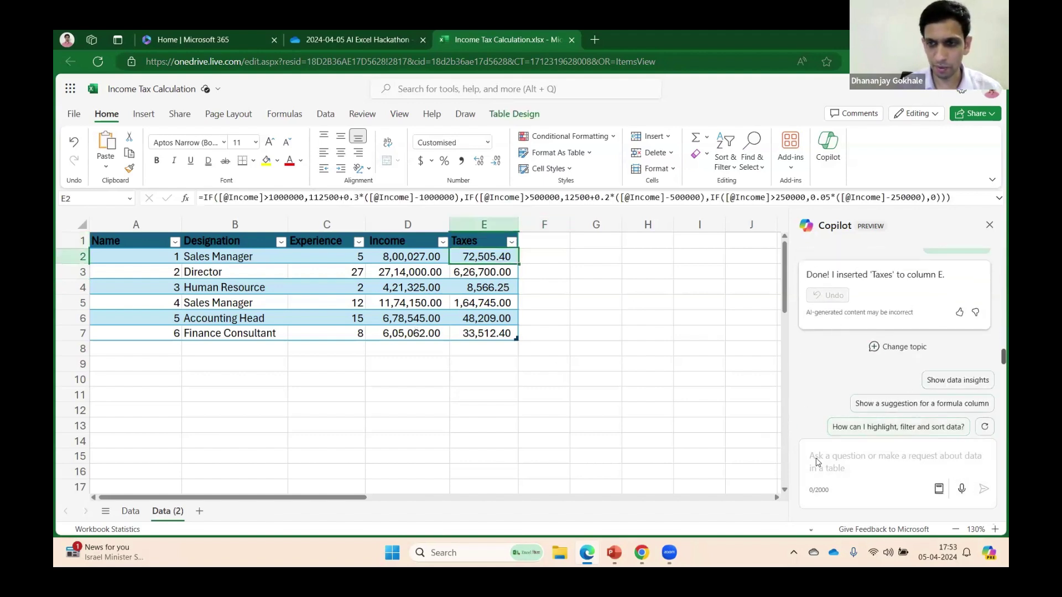
- Dictate and send a Copilot request for a 'final tax' column rounding Taxes to the nearest 10
click(960, 489)
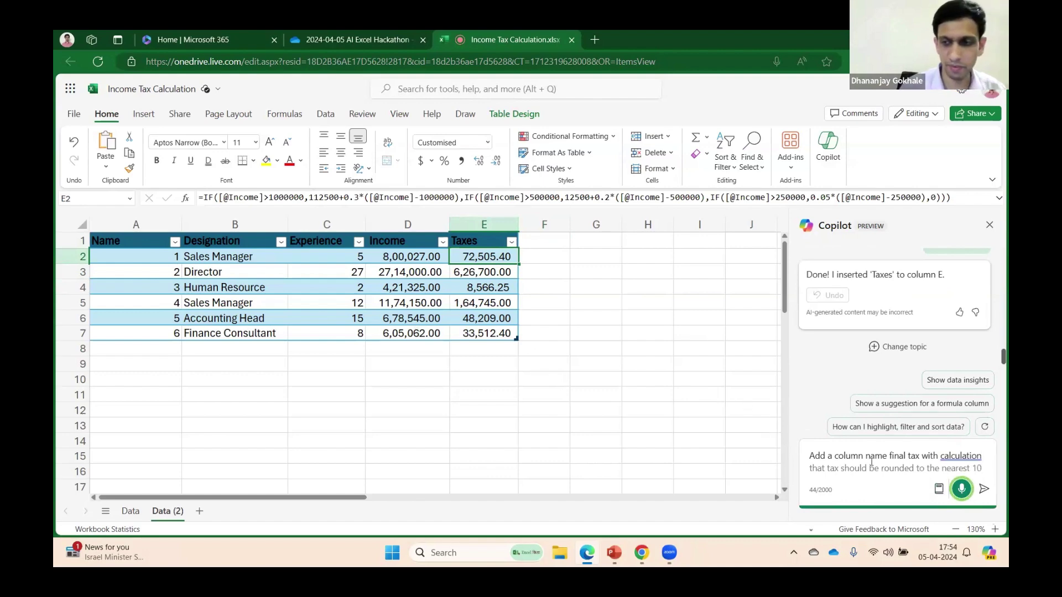
click(984, 490)
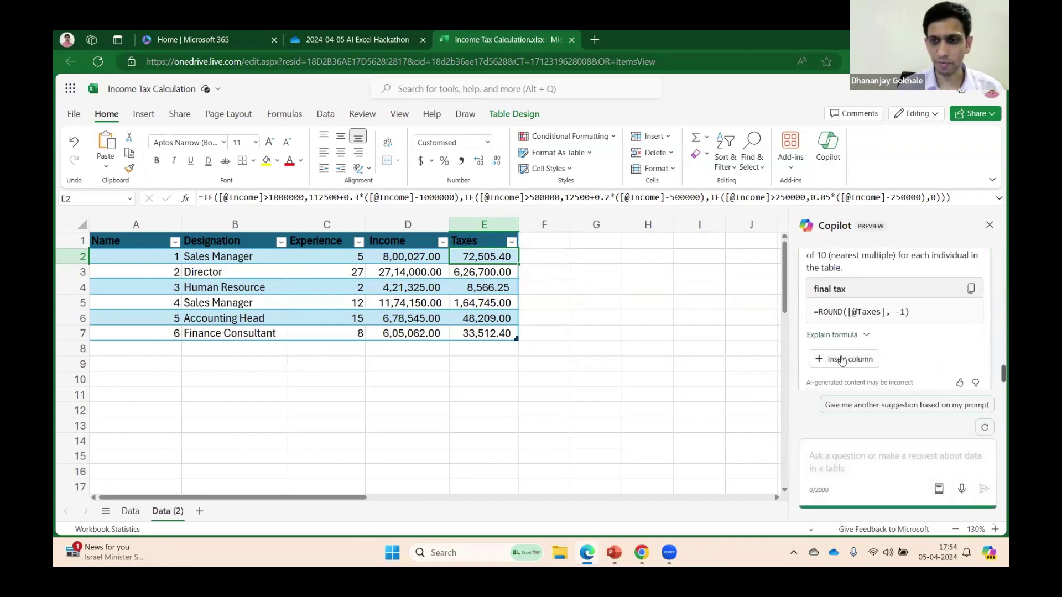
click(841, 360)
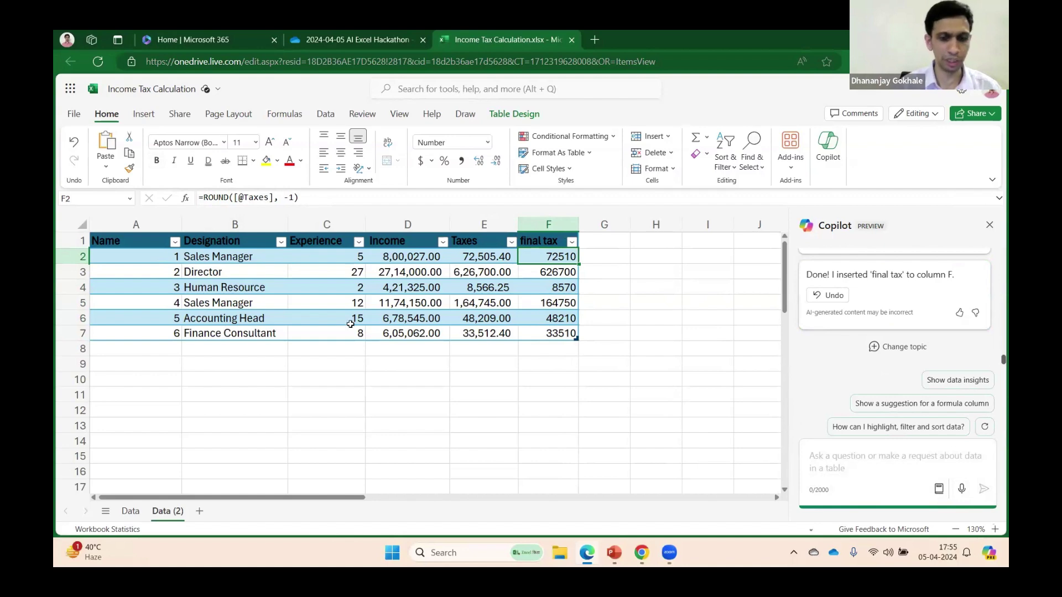
- Check the Director's tax formula in E3, then advance the slideshow to 'Case Study: Calculation of Income Tax'
mouse_move(623, 559)
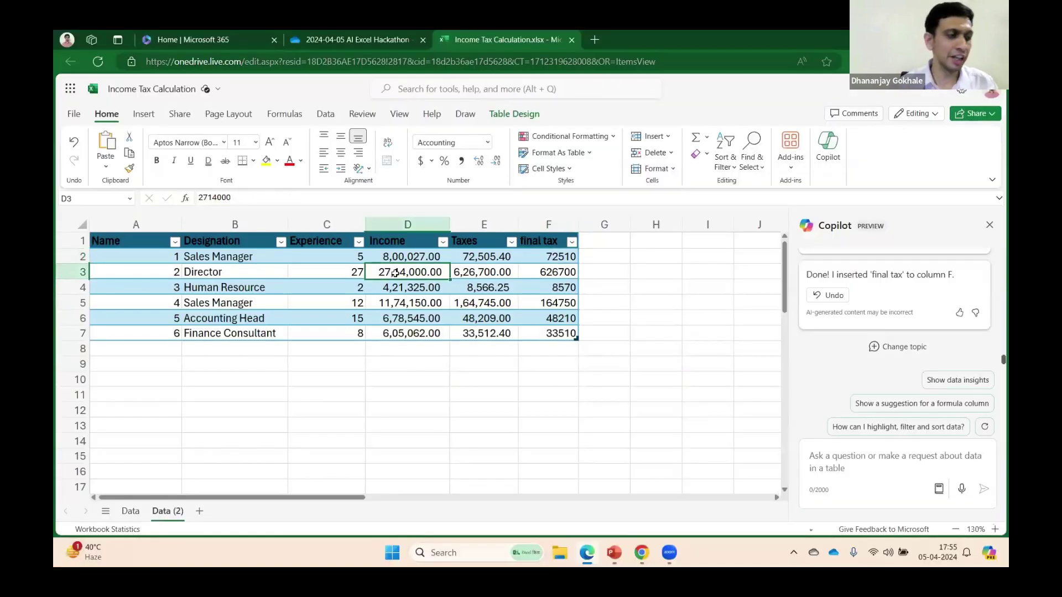
click(468, 275)
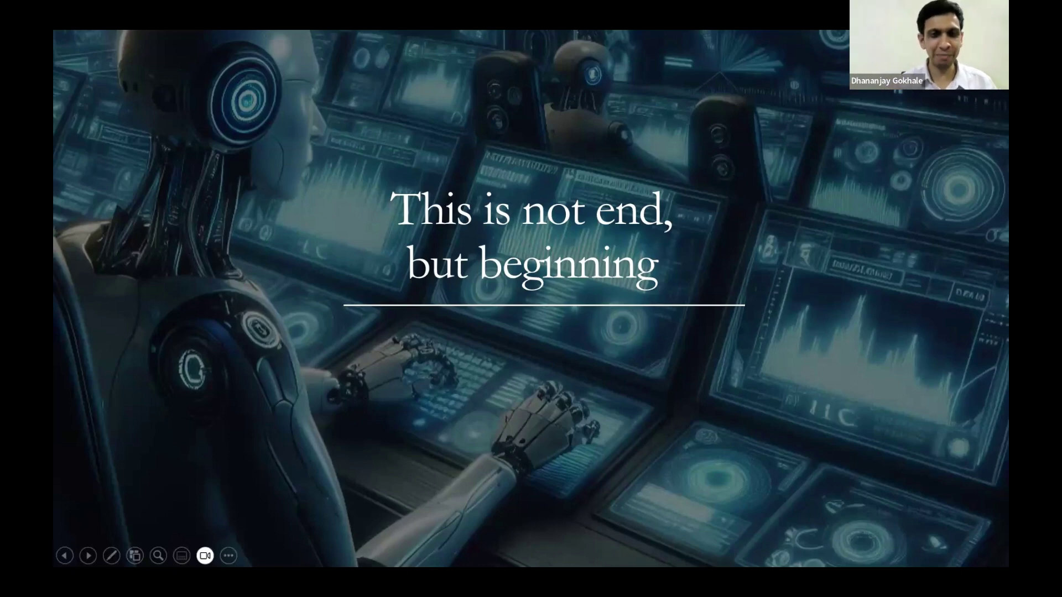
key(Right)
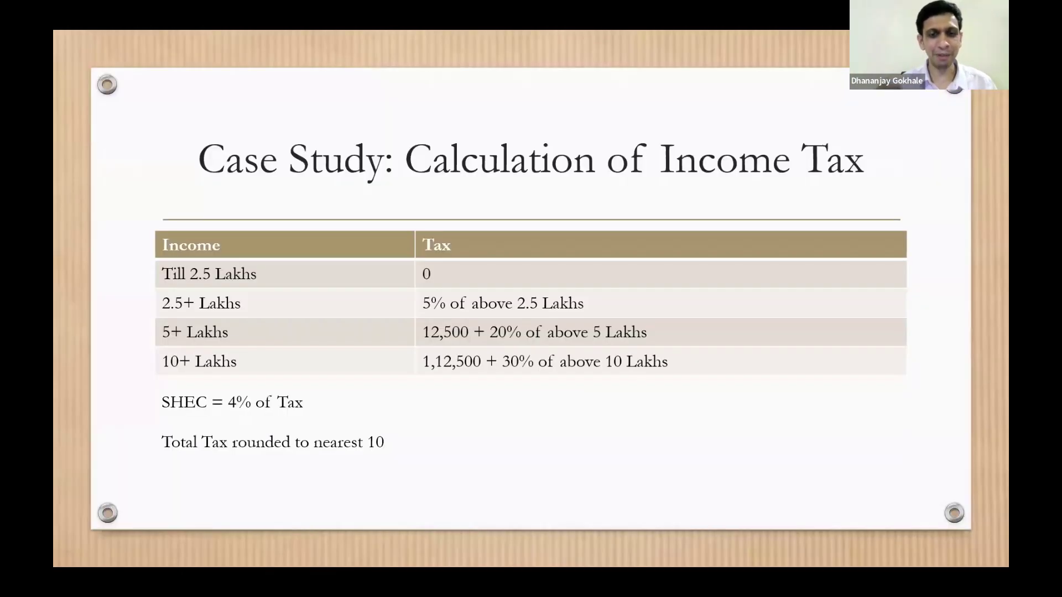